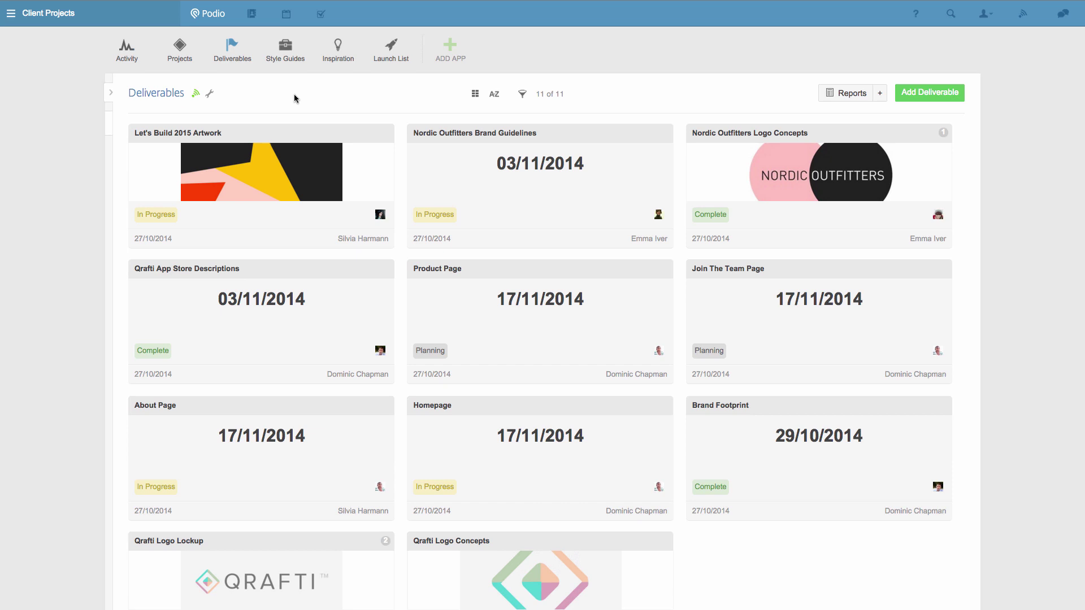
Switch the Deliverables to the Card layout with status columns.
click(475, 94)
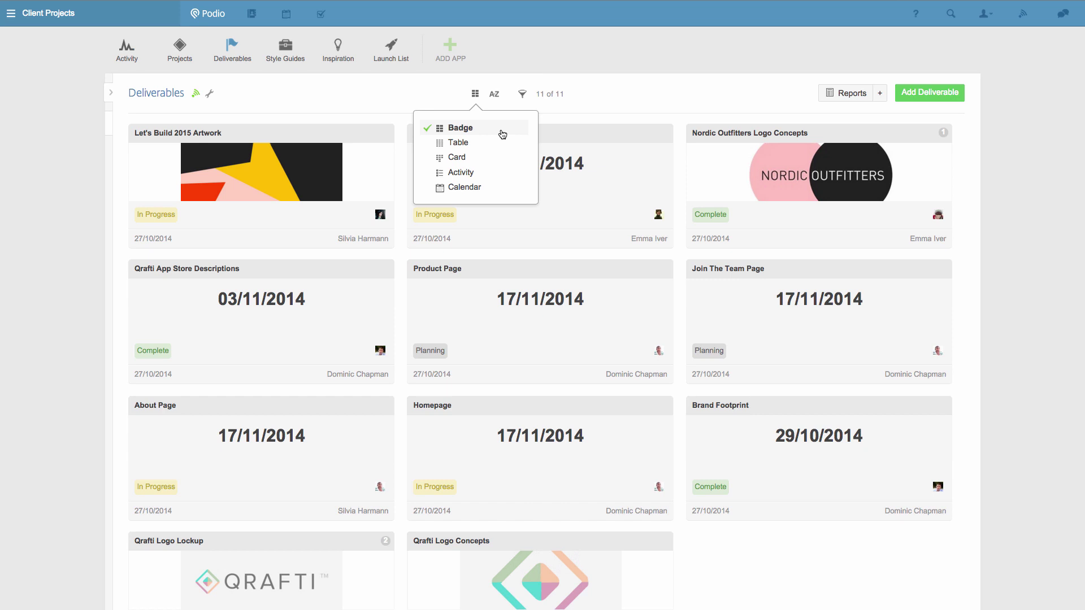
click(495, 158)
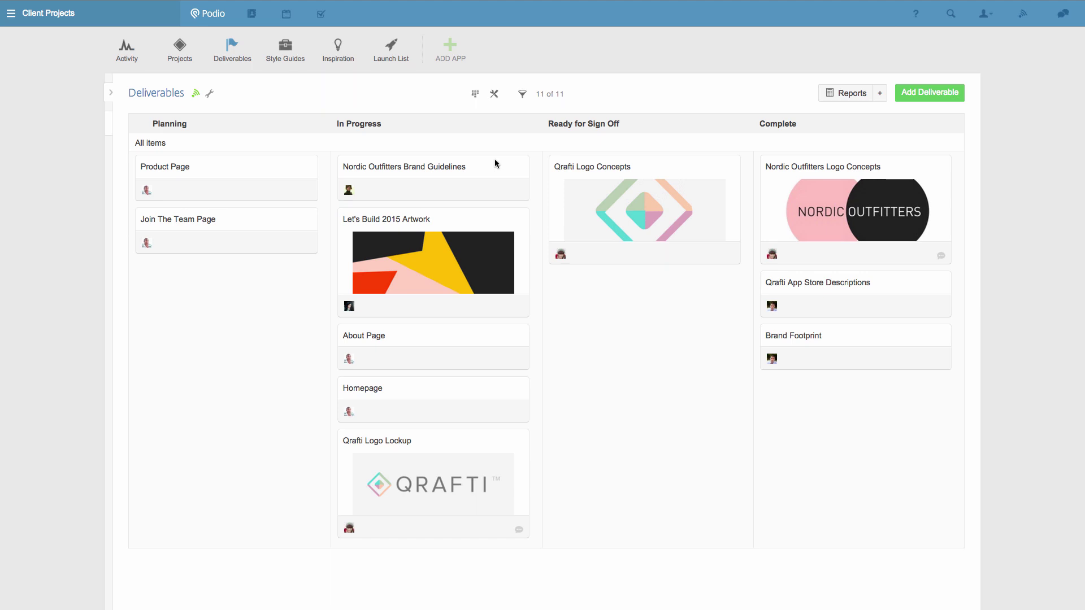
Filter the board by Related Project 'Qrafti App Launch', leaving 8 of 11 items.
click(523, 96)
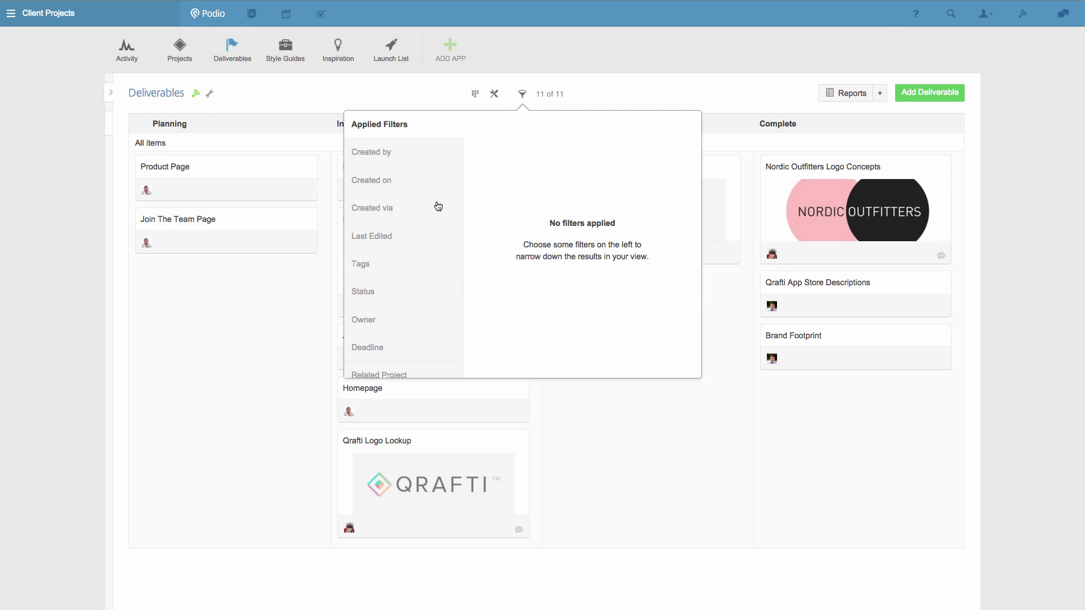
scroll(429, 222, down, 1)
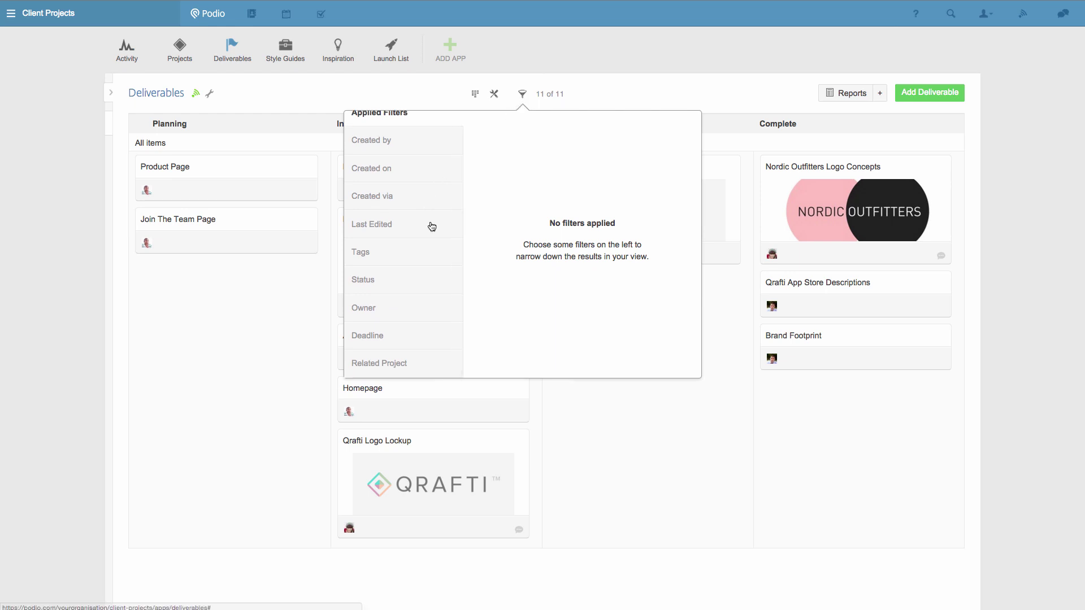
click(426, 367)
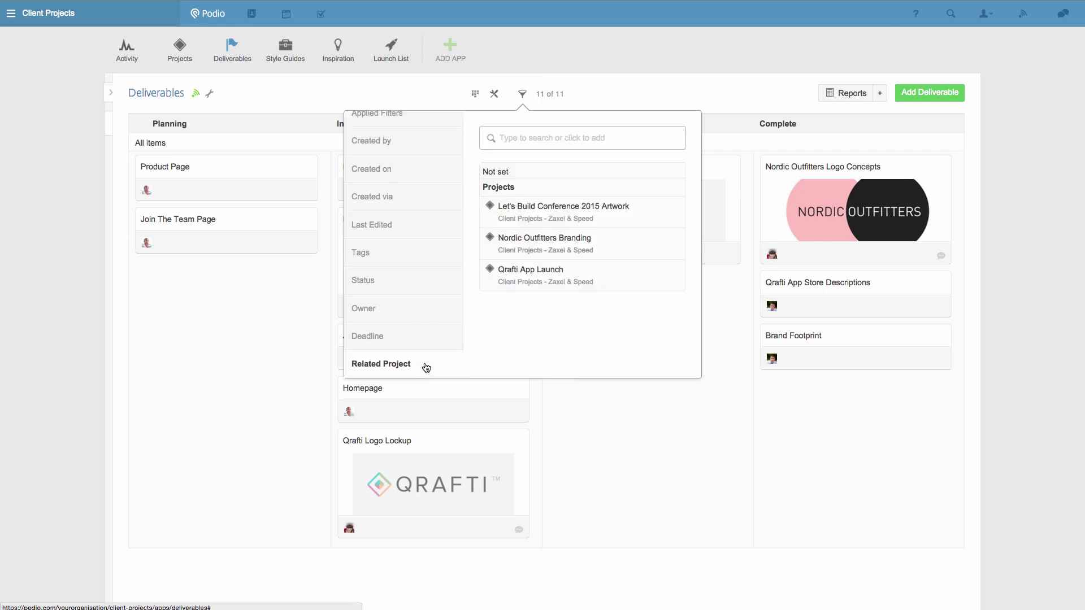
click(605, 283)
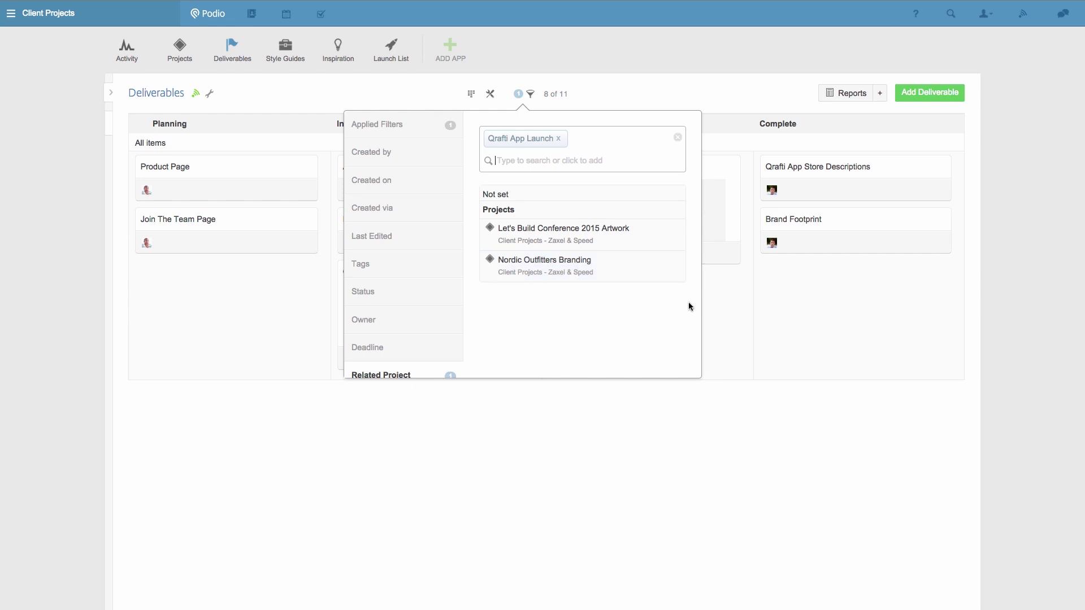
click(725, 321)
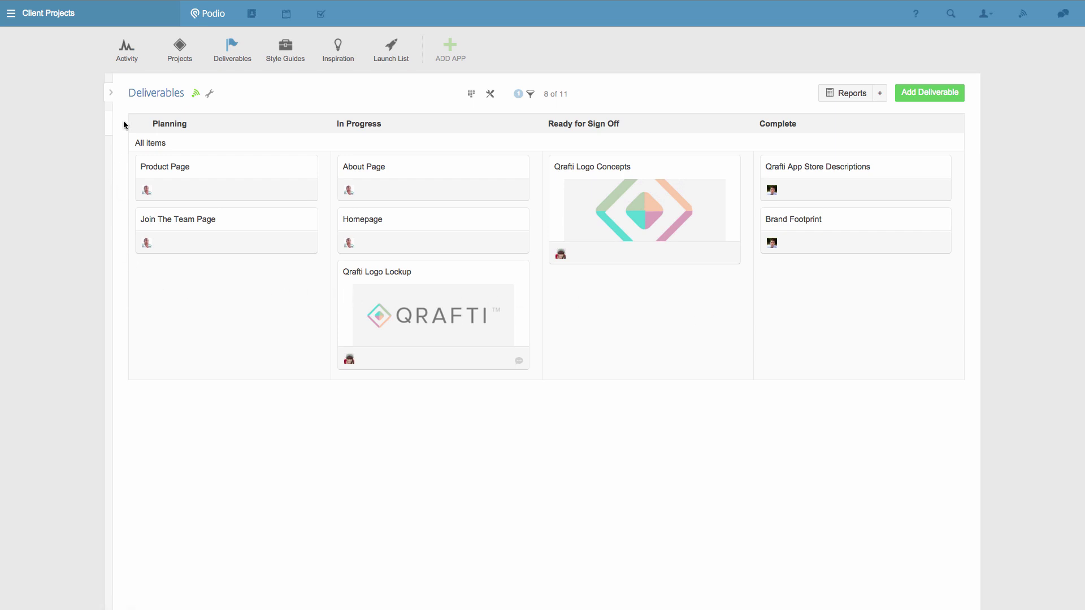
Save the view as 'Qrafti Deliverables by Status' under Team views, split by Owner.
click(112, 95)
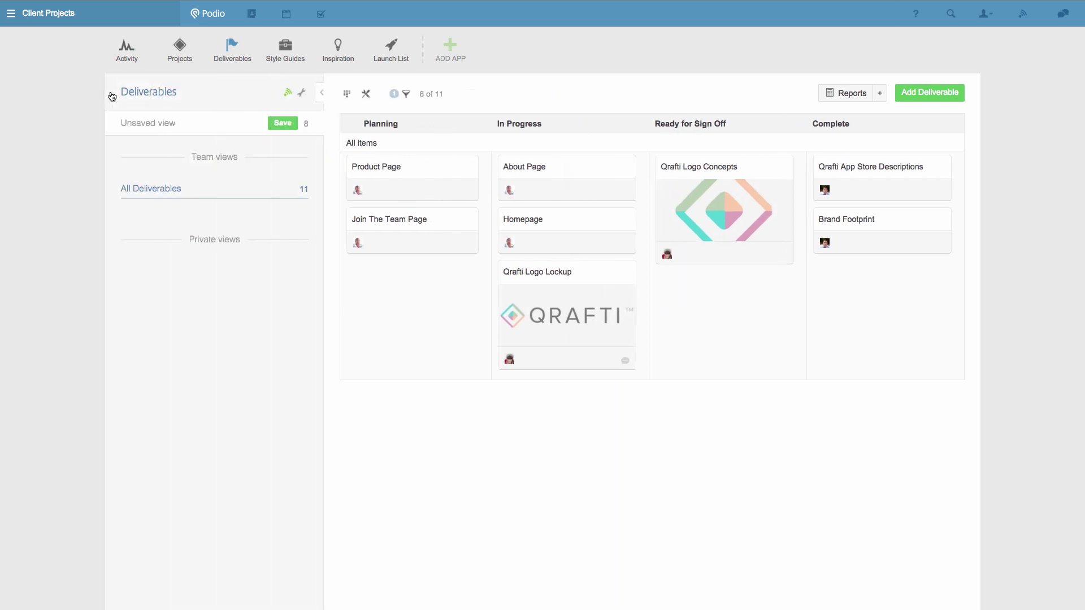
click(277, 132)
text(Qrafti Del)
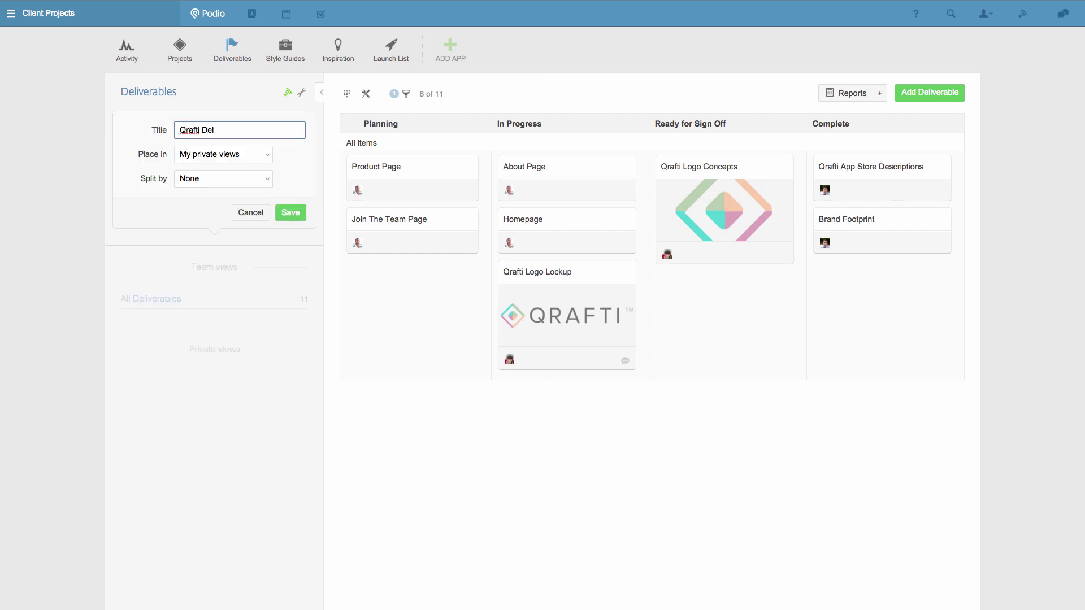
text(iverables by Status)
click(269, 159)
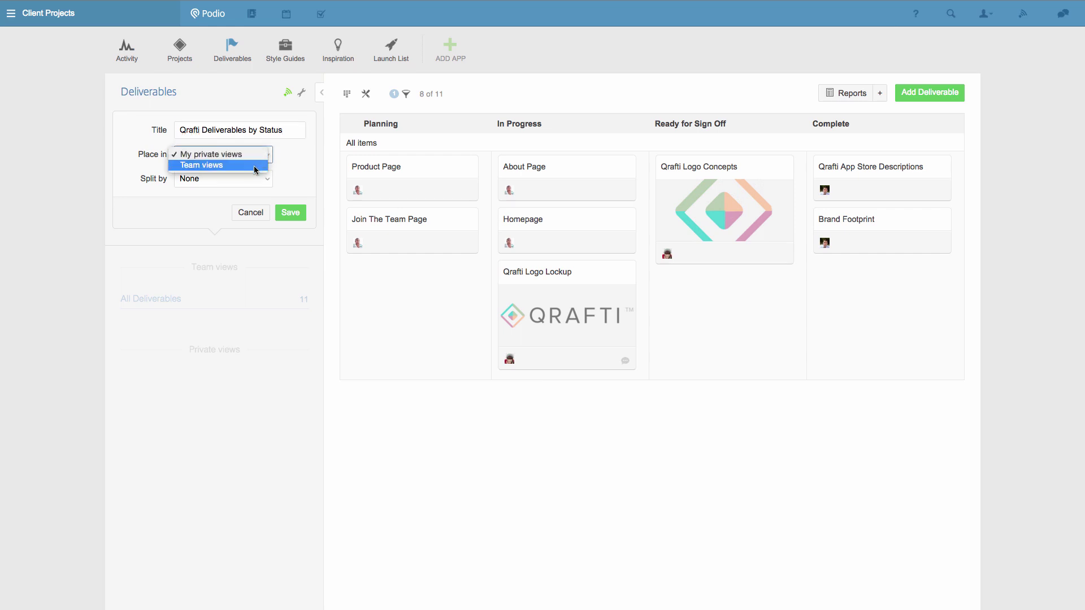
click(253, 165)
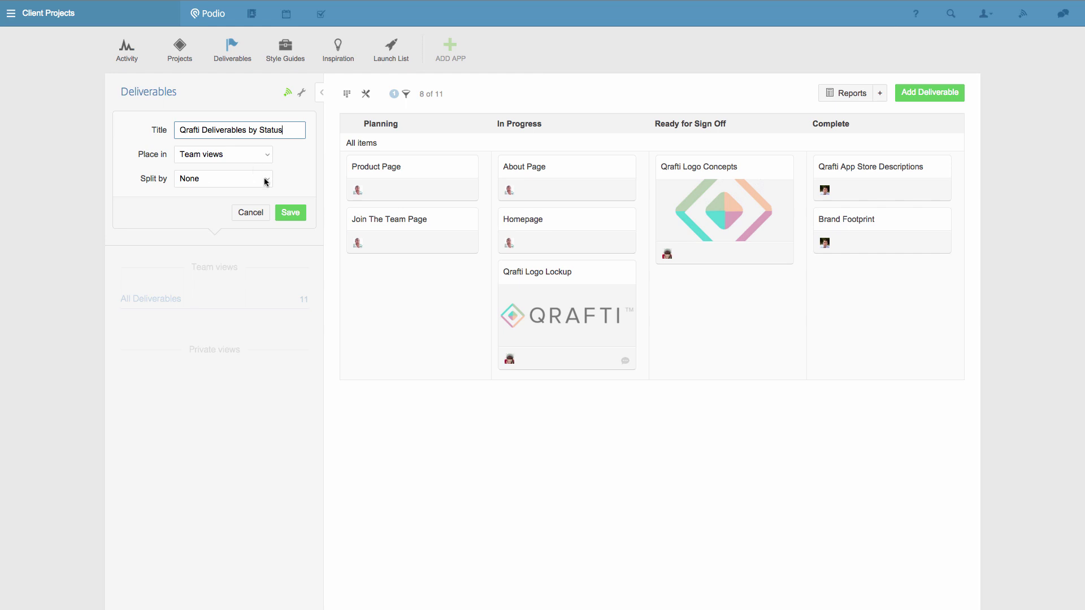
click(265, 180)
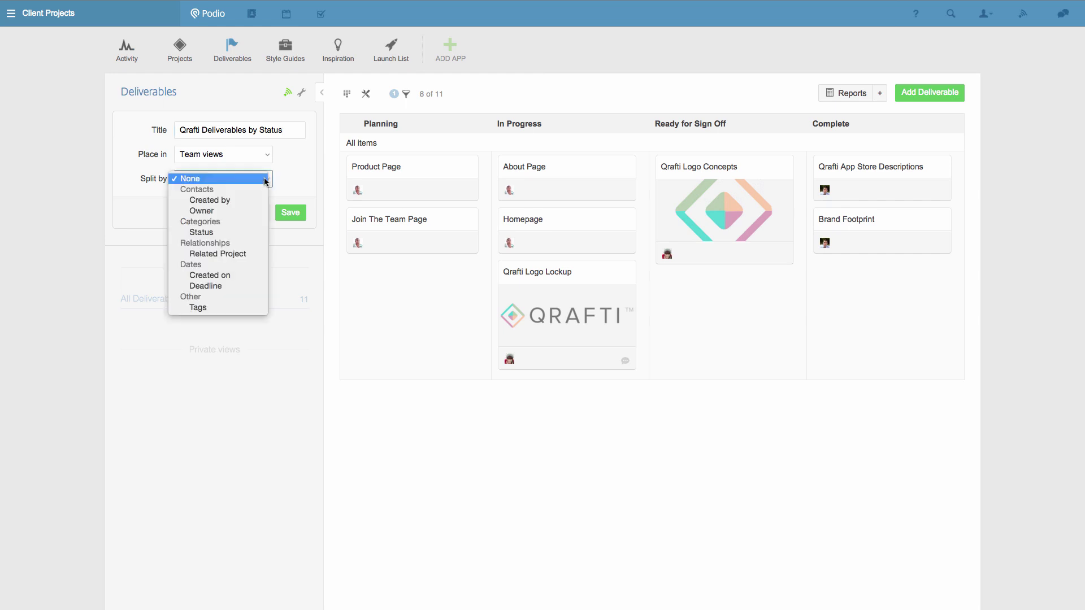
click(244, 212)
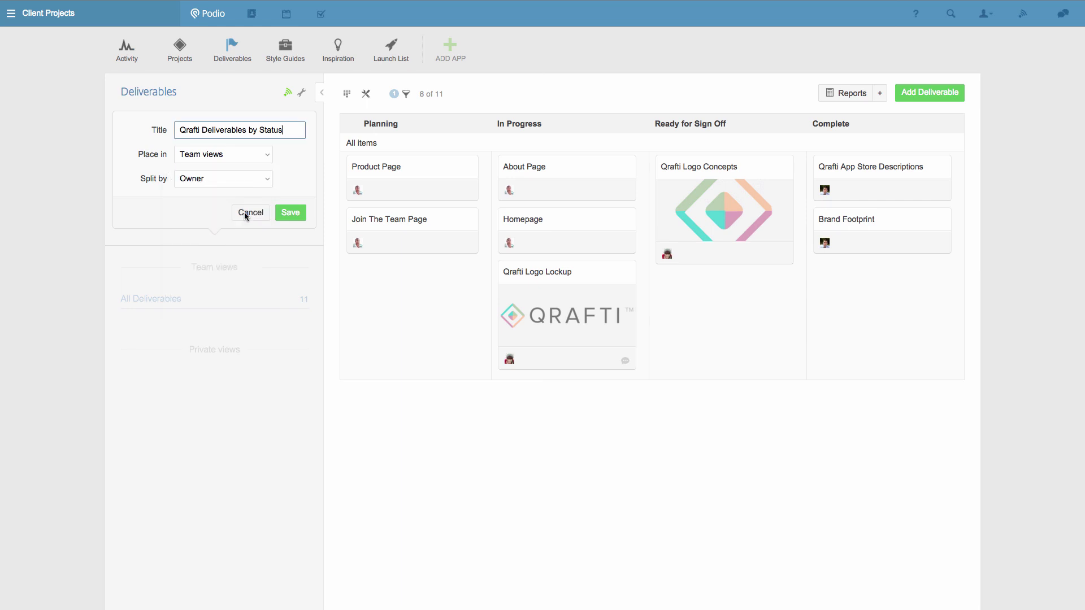
click(290, 212)
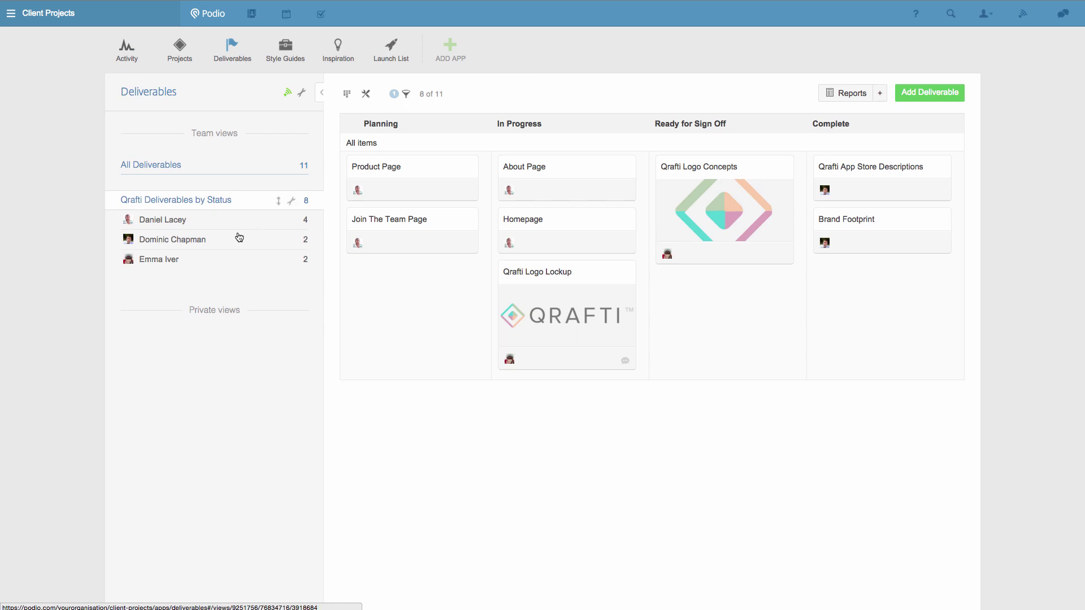
Check the first owner's group and view options, then return to All Deliverables (11 items).
click(174, 221)
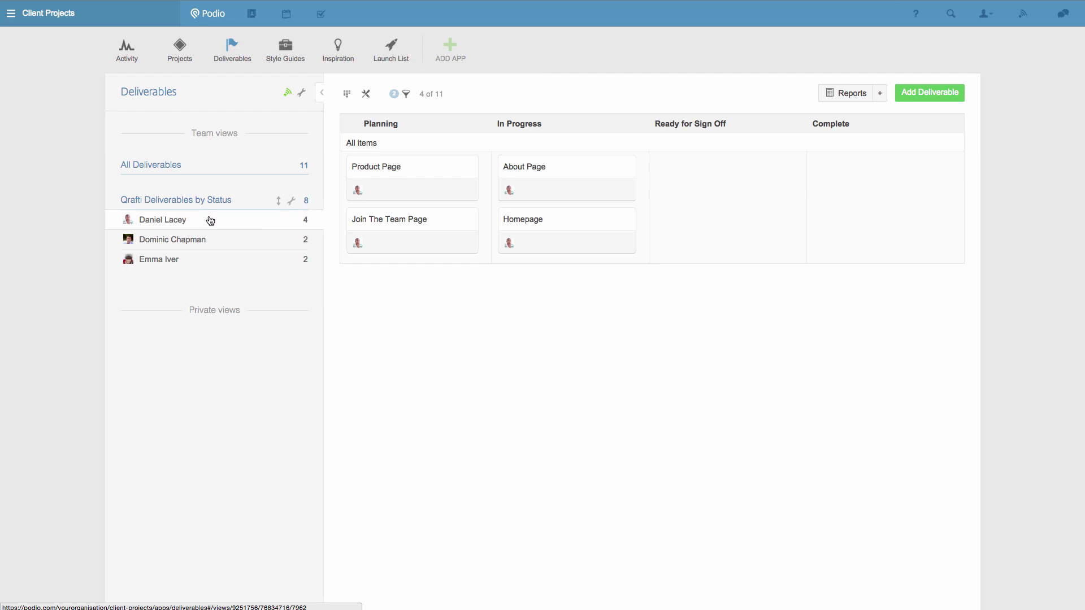
click(292, 204)
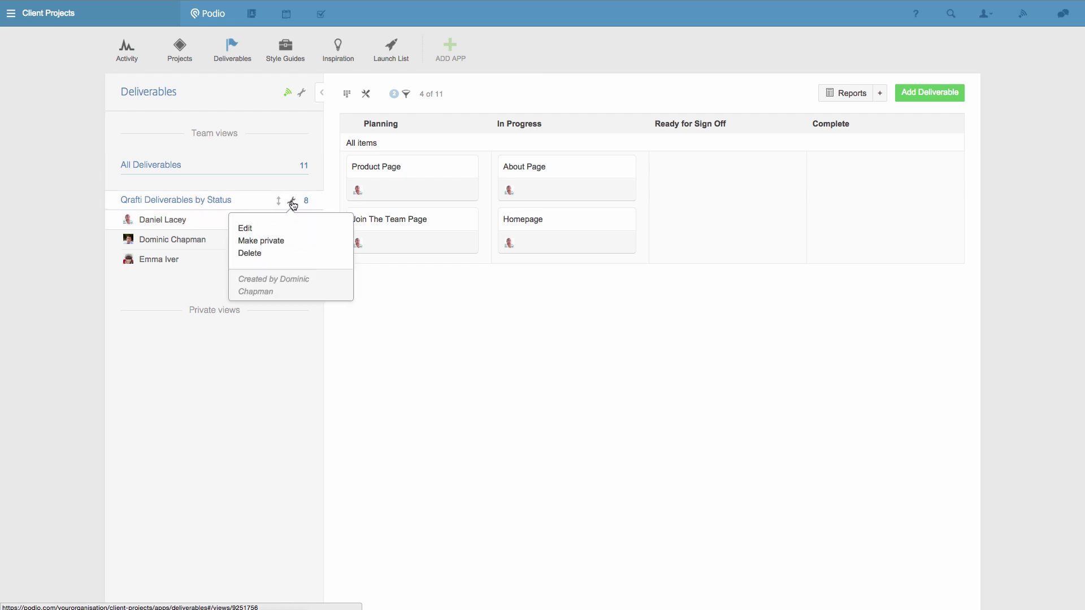
click(401, 297)
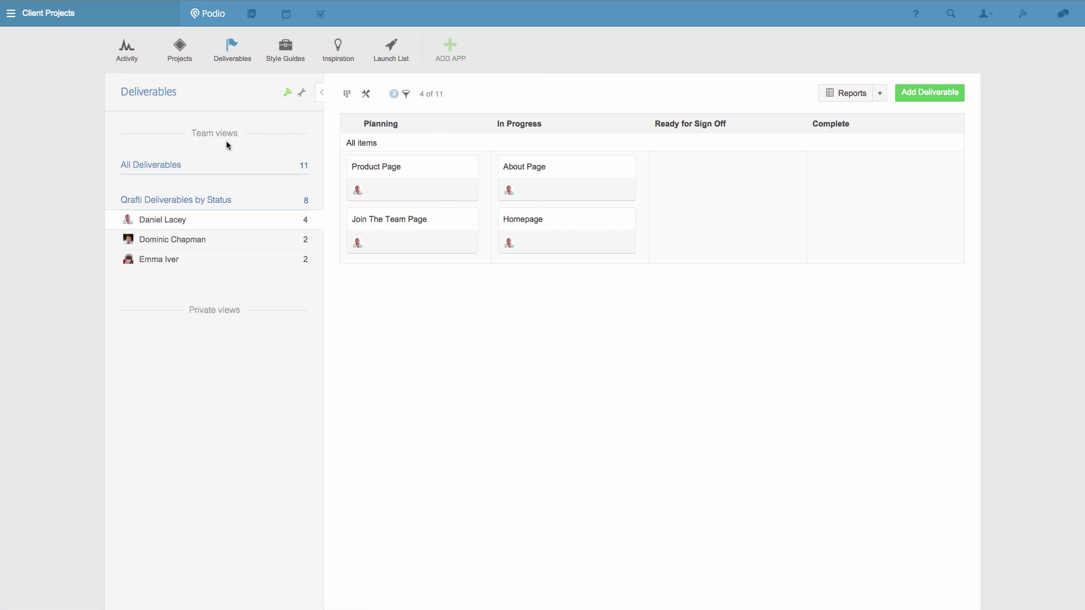
click(175, 170)
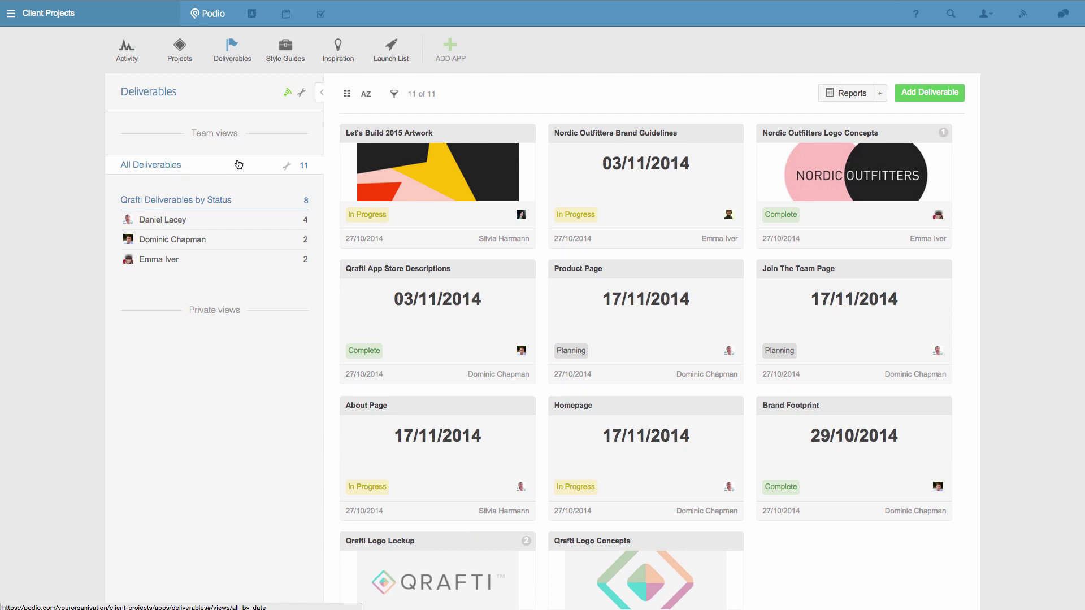
Filter Deliverables by Related Project 'Qrafti App Launch' (8 of 11) and start a new report.
click(396, 101)
scroll(279, 281, down, 1)
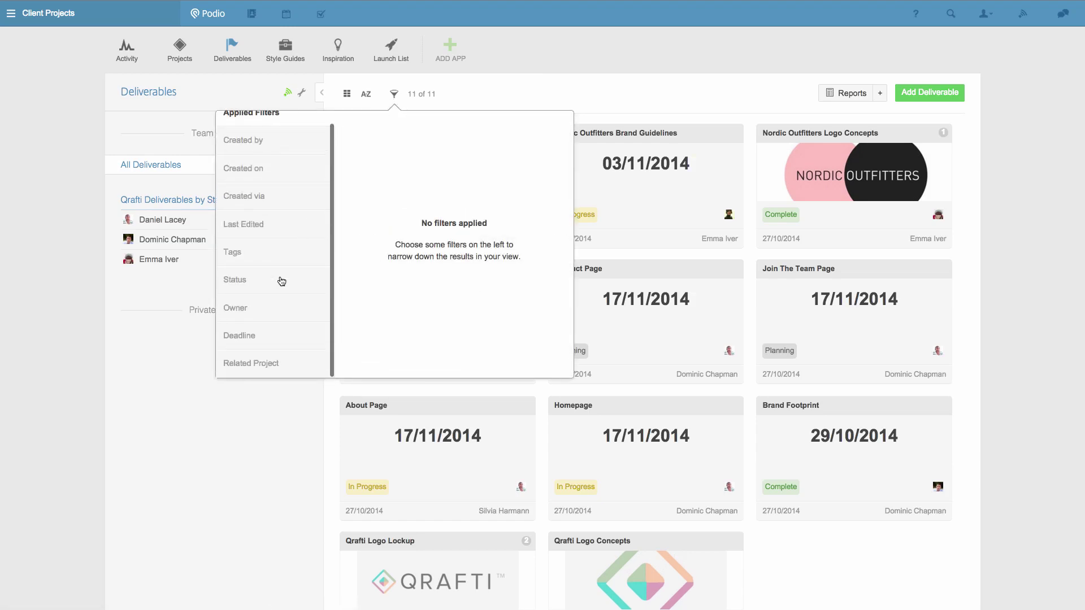
click(296, 369)
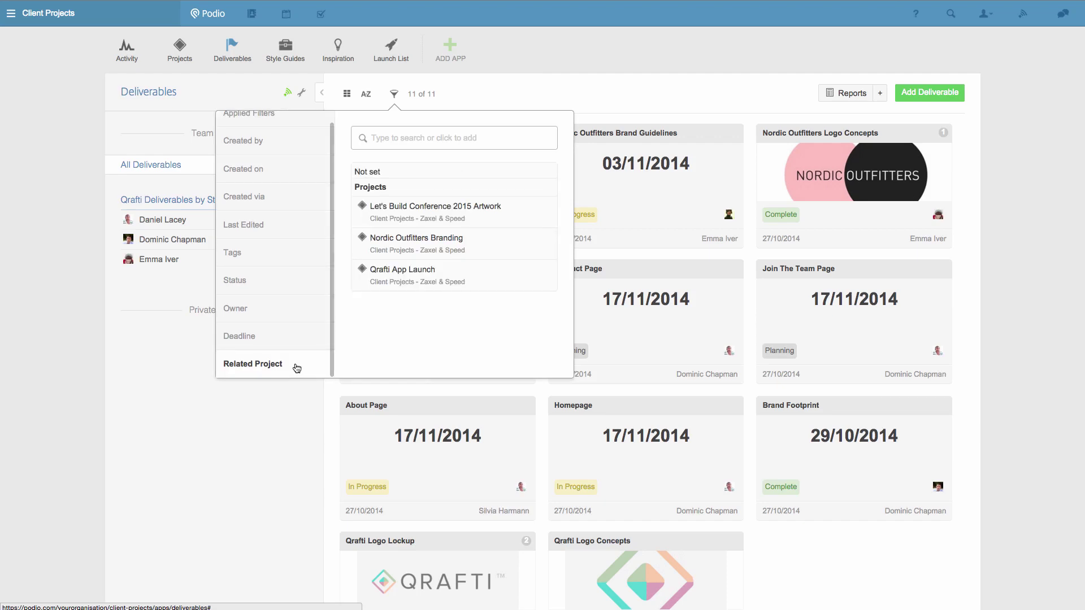
click(472, 281)
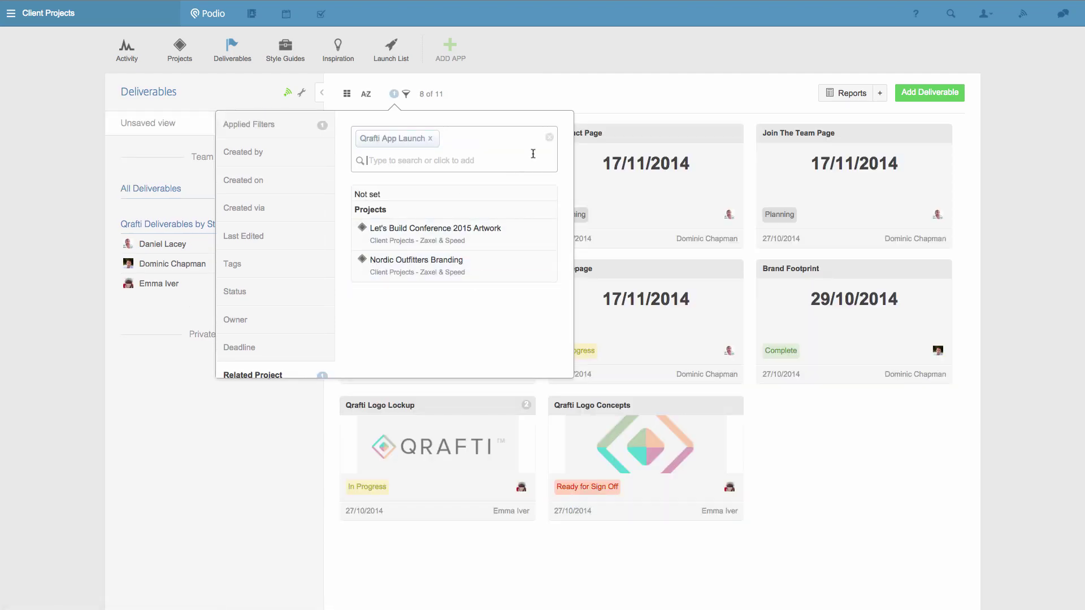
click(602, 95)
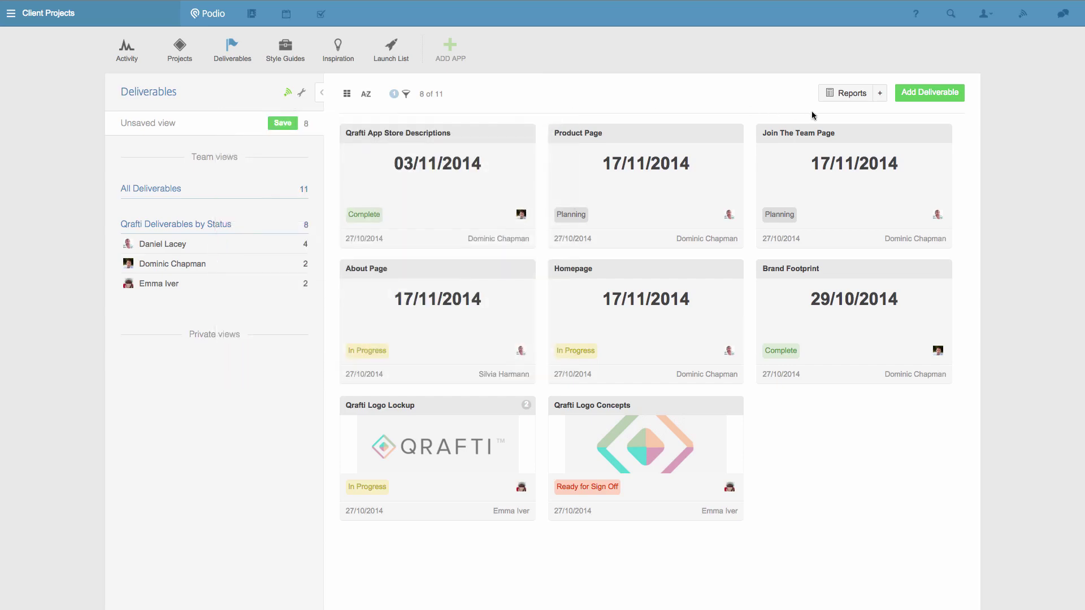
click(881, 93)
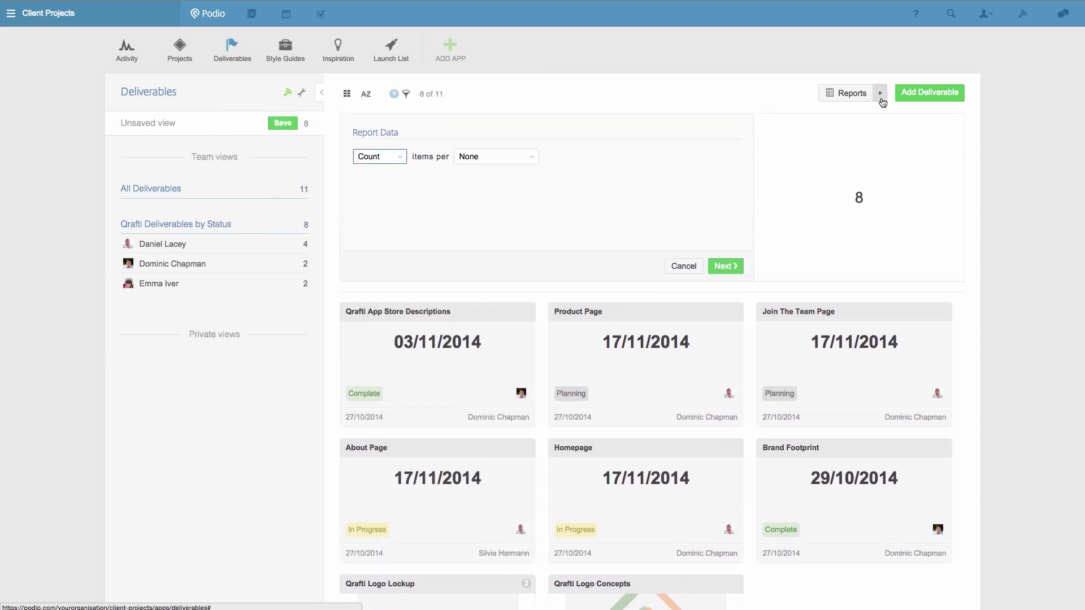
Make the report calculate the sum of Time Spent, broken down by Owner.
click(400, 162)
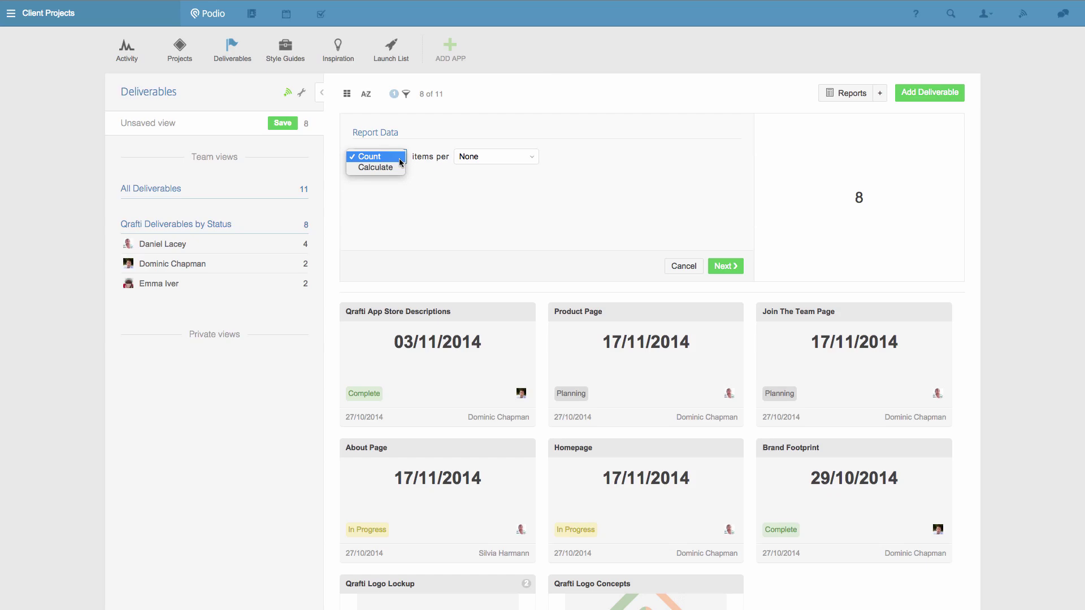
click(397, 168)
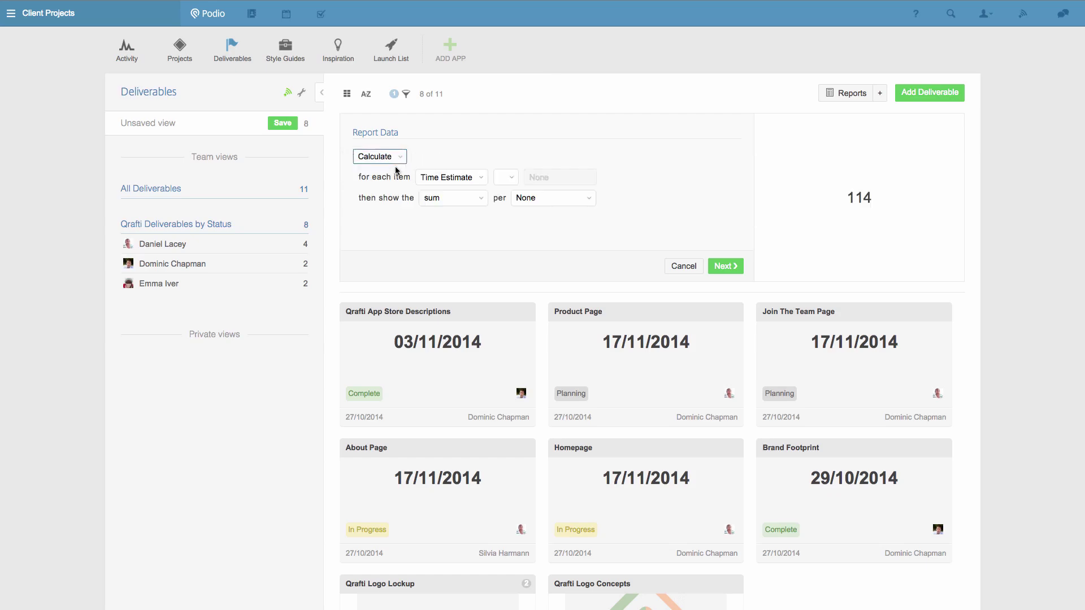
click(475, 179)
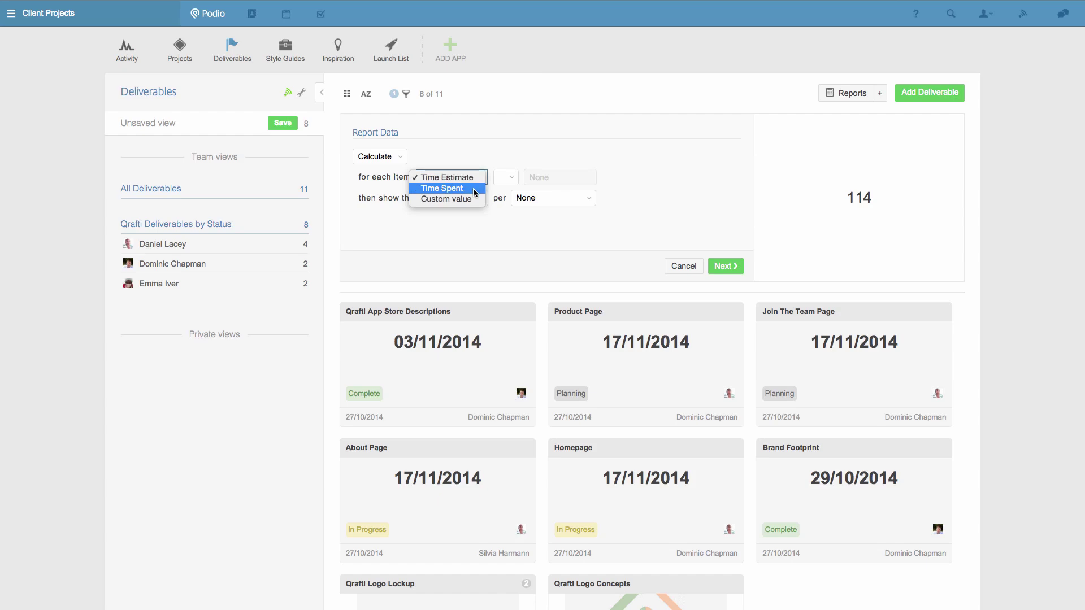
click(474, 190)
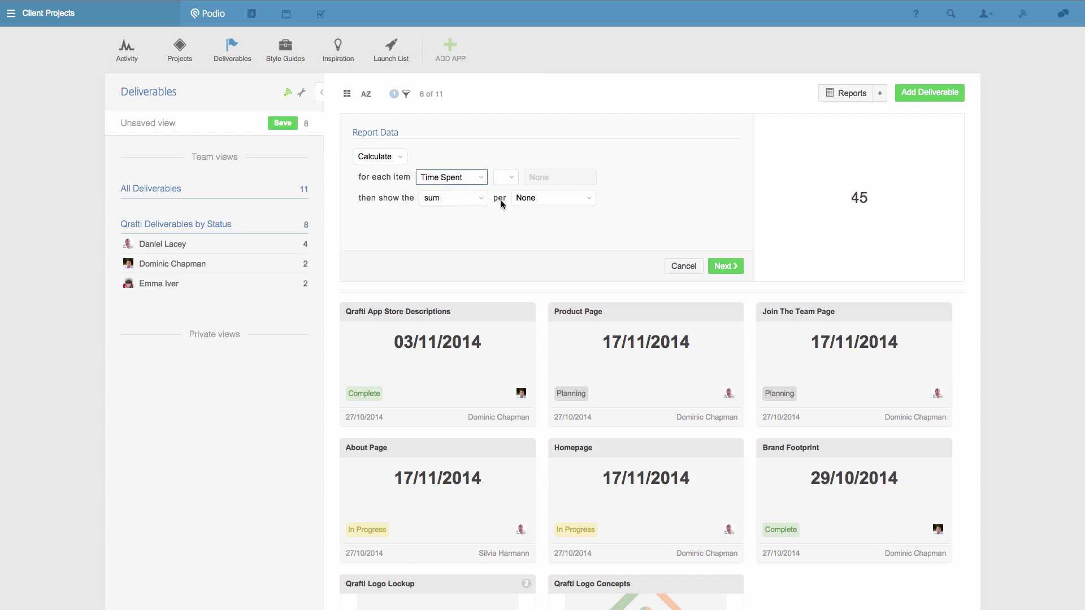
click(580, 201)
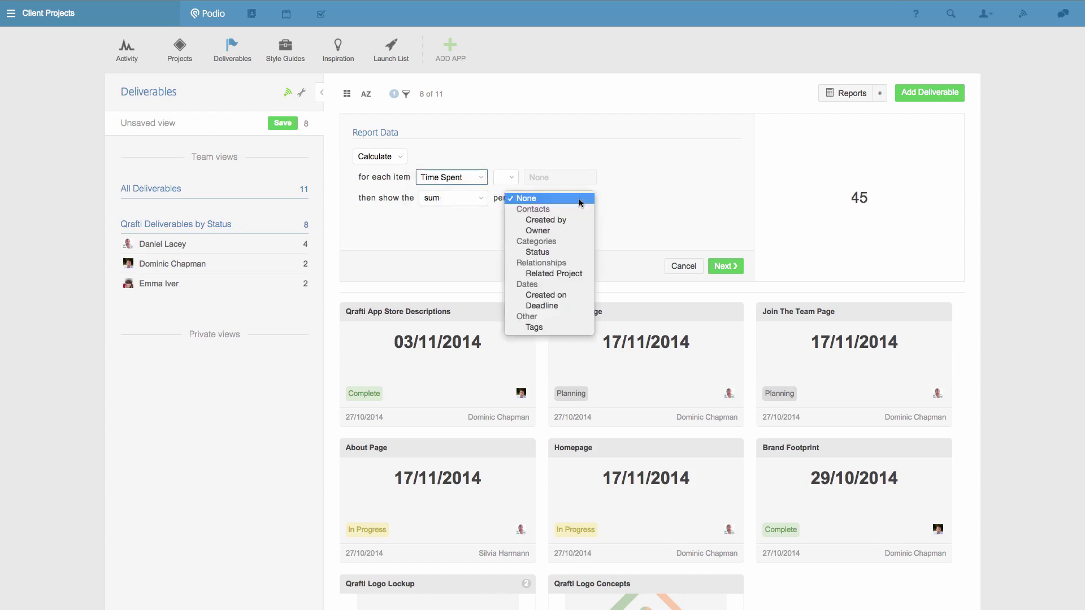
click(572, 232)
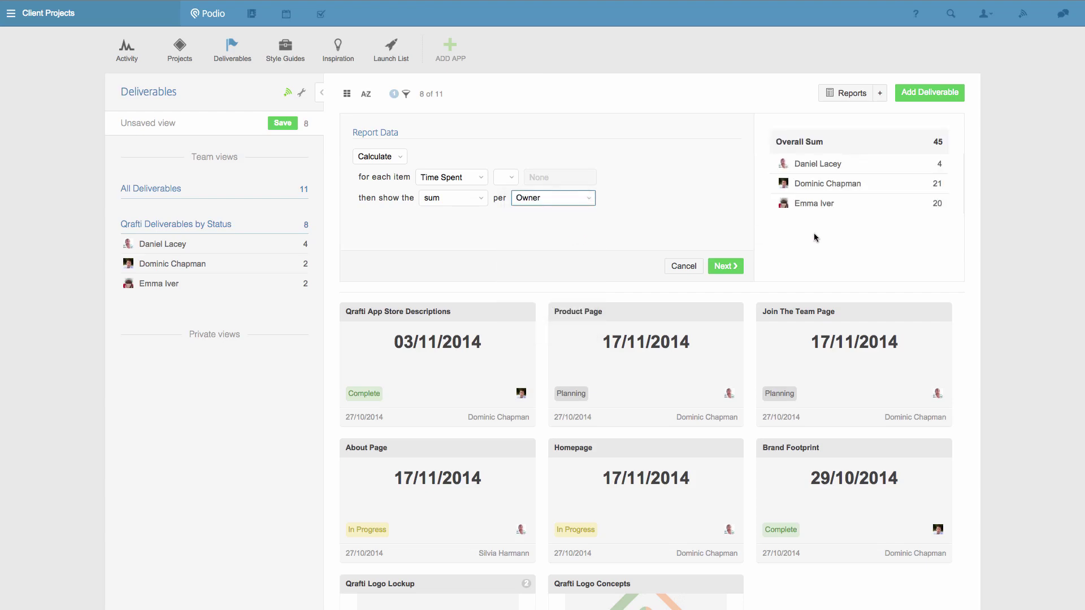
Title the report 'Qrafti Time Spend by Owner' with unit 'hours' and save to App reports.
click(724, 266)
text(Qrafti Time Spend by Owner)
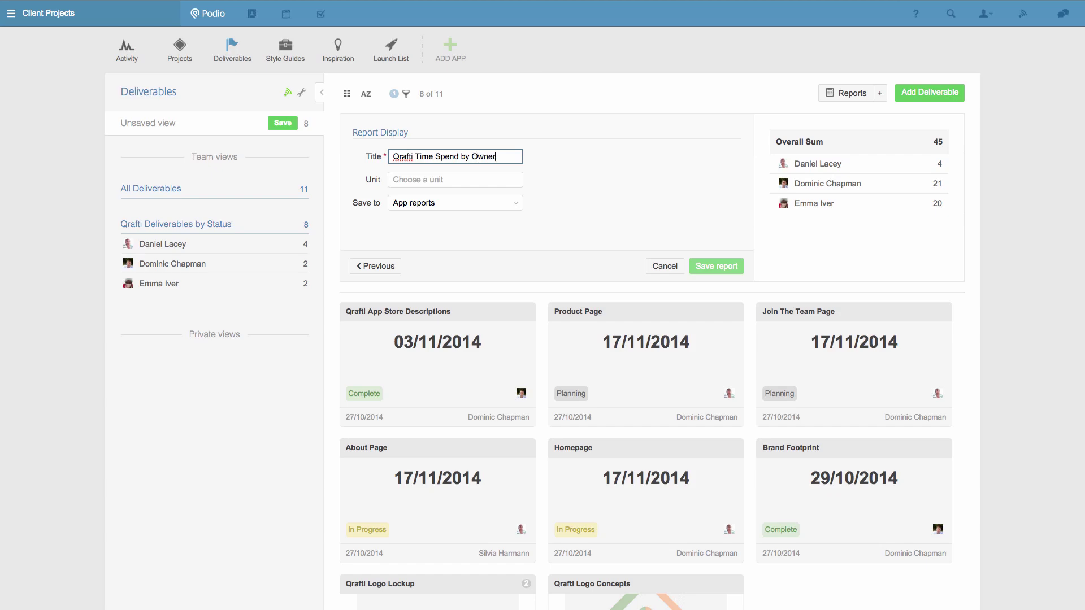
click(496, 180)
text(hours)
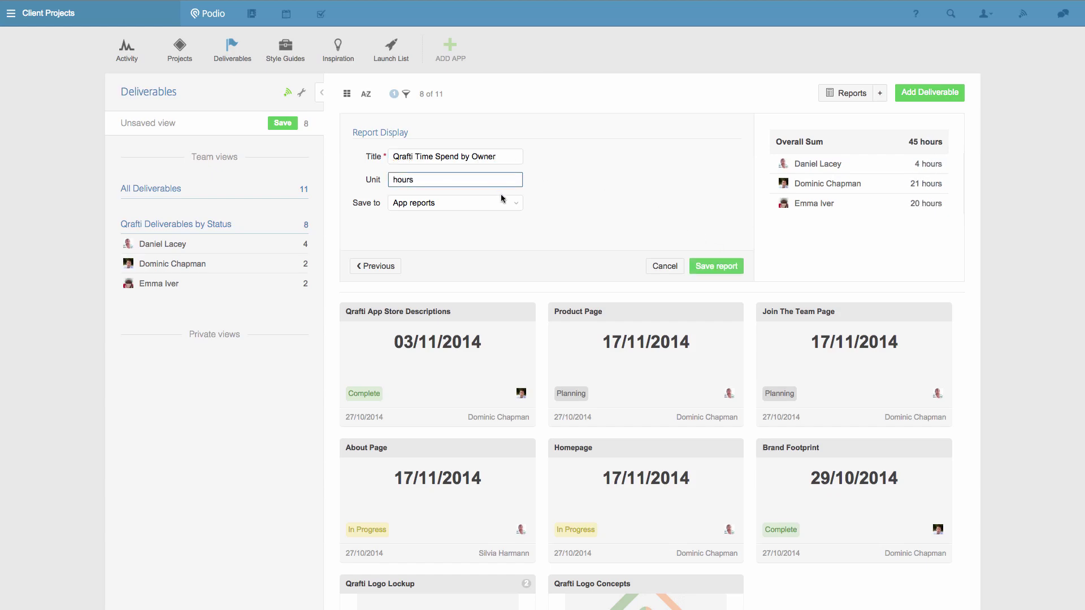
click(507, 208)
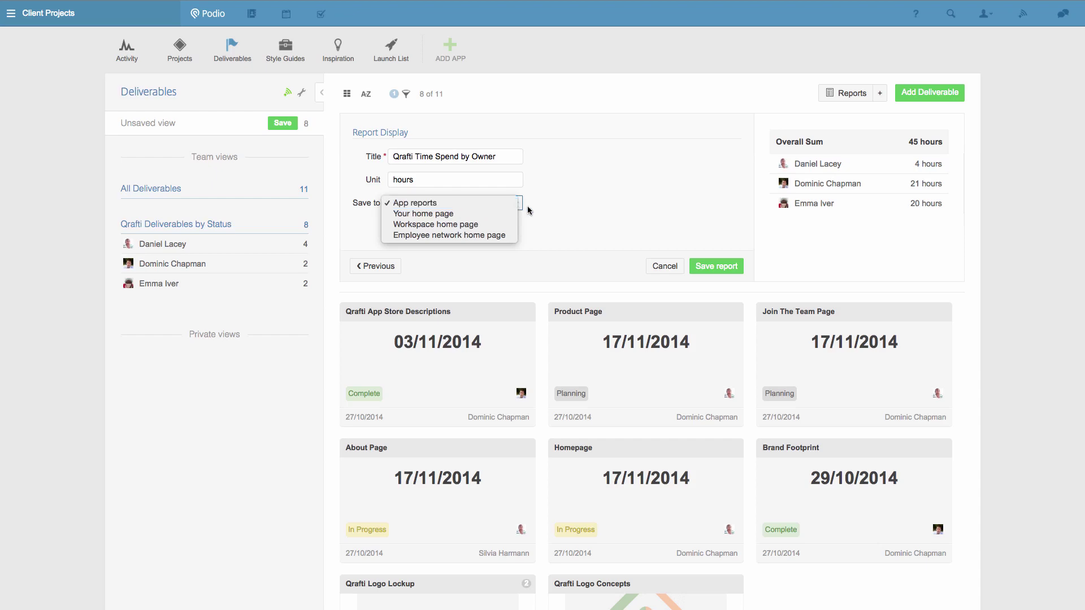
click(581, 209)
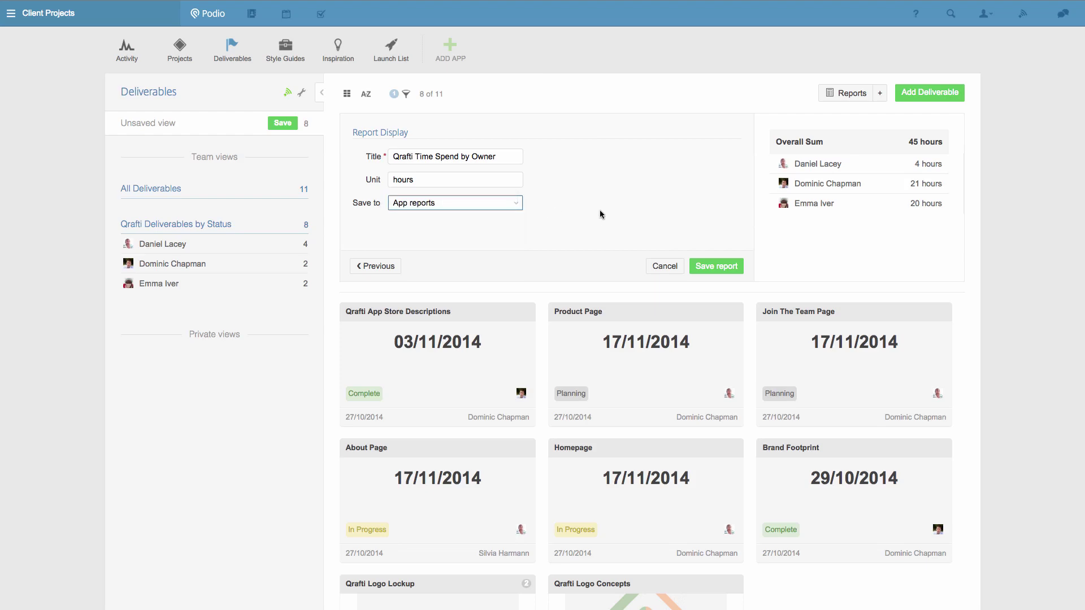
click(717, 266)
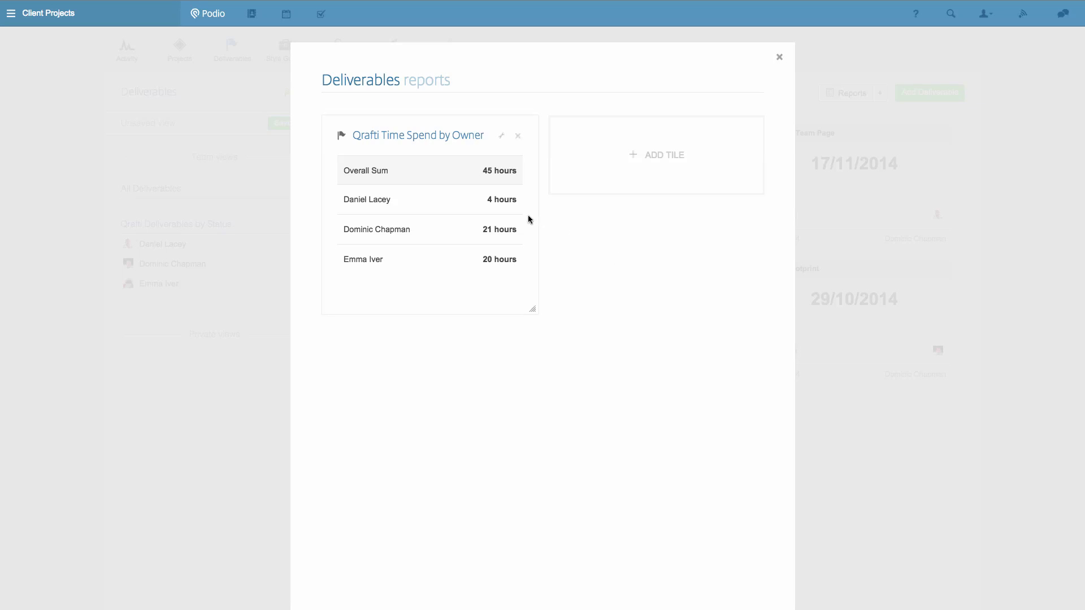
click(779, 58)
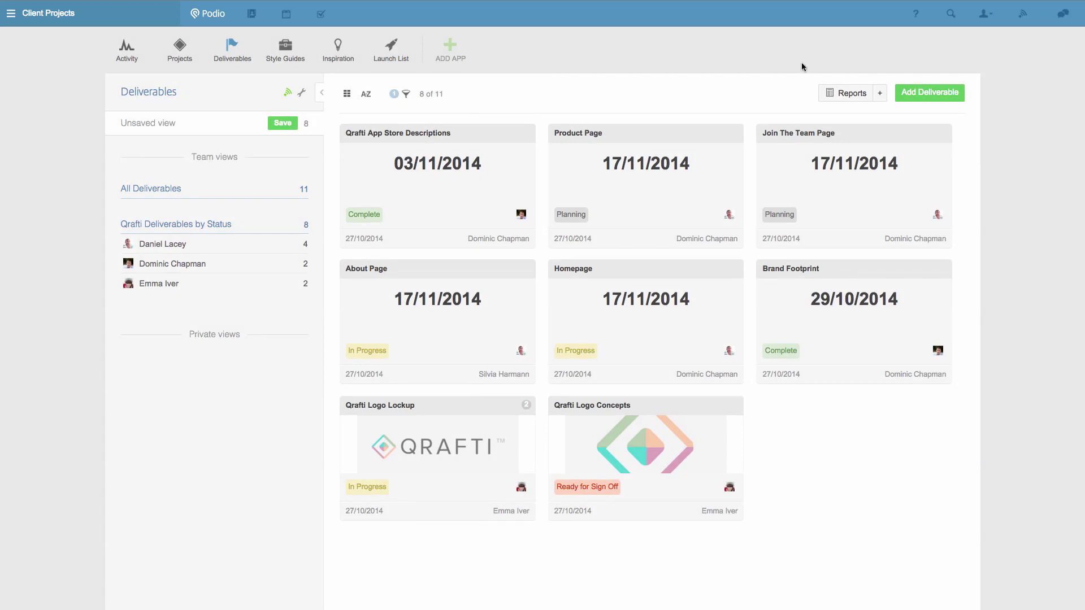
click(837, 96)
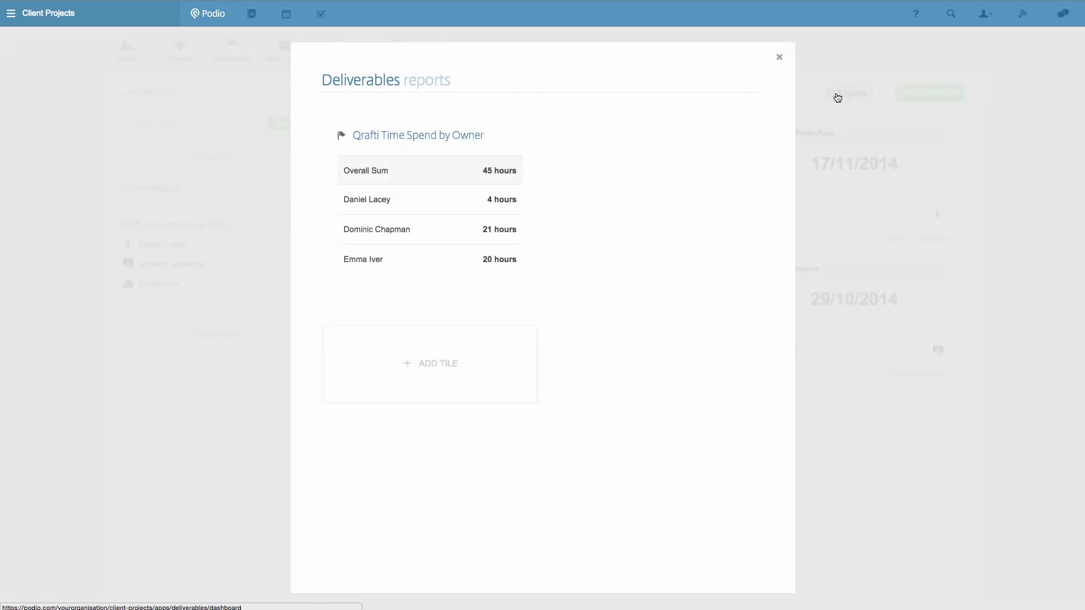